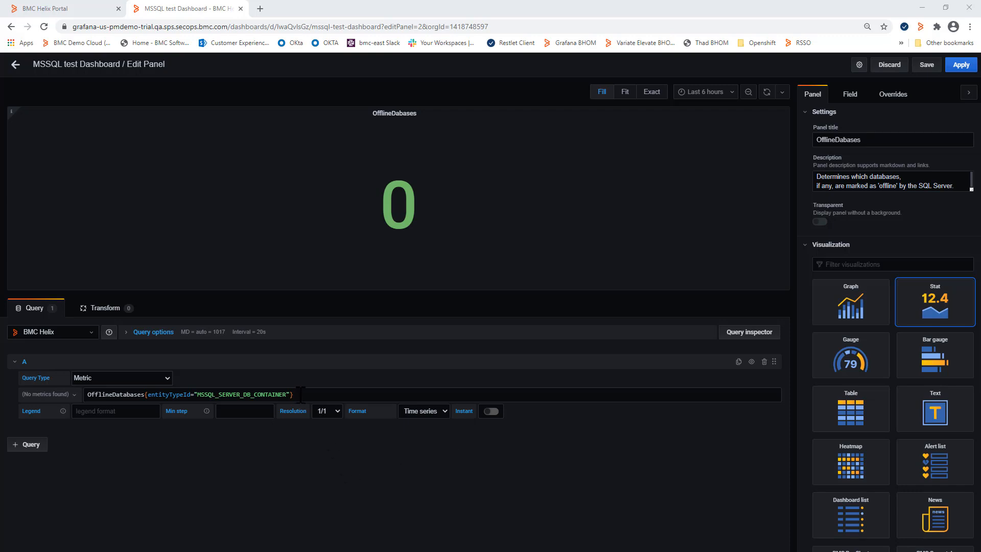
- Switch the OfflineDabases panel to Graph, add the filter hostname="mwwsql.bmc.com" to its query, and apply
{"action": "left_click", "coordinate": [845, 307]}
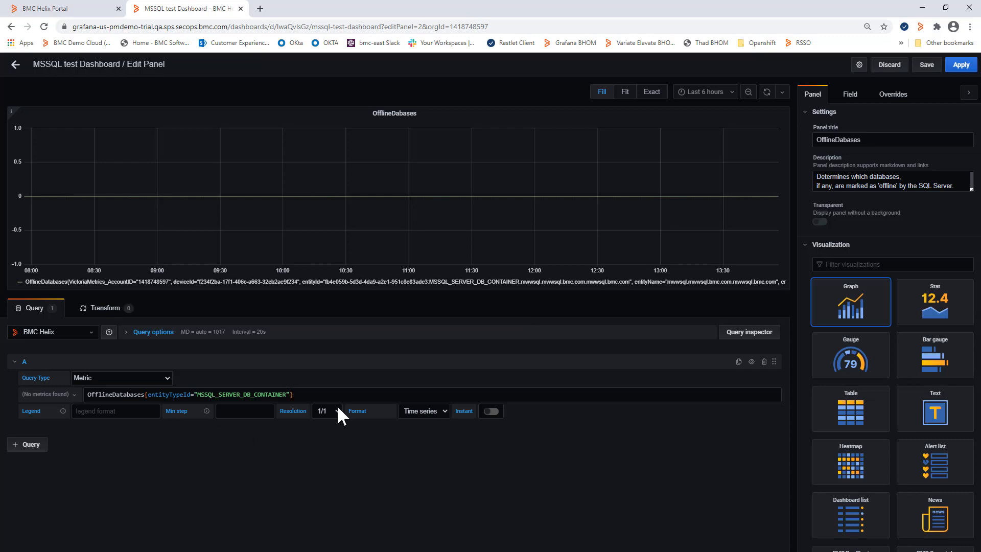
{"action": "type", "text": ", hostname=\"mww"}
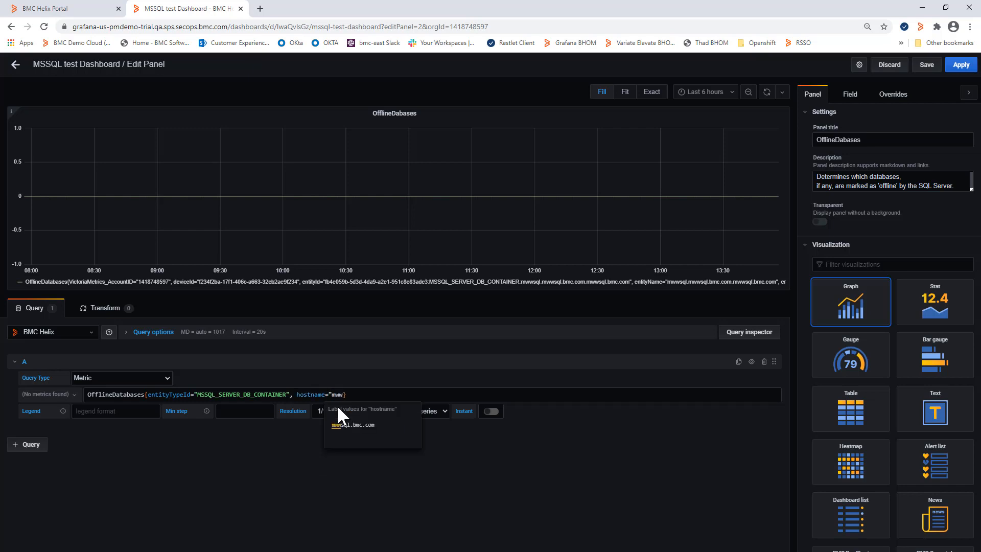
{"action": "left_click", "coordinate": [341, 424]}
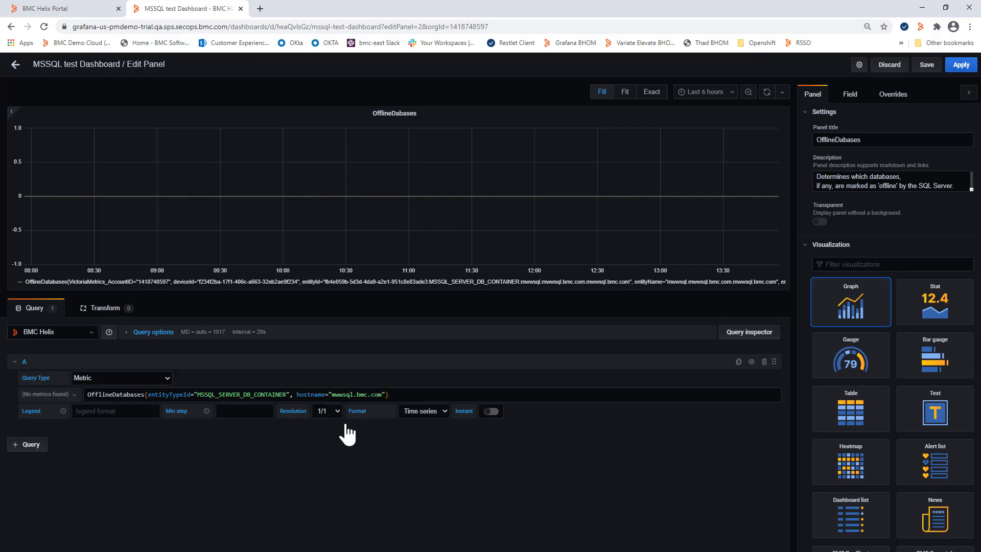
{"action": "left_click", "coordinate": [479, 466]}
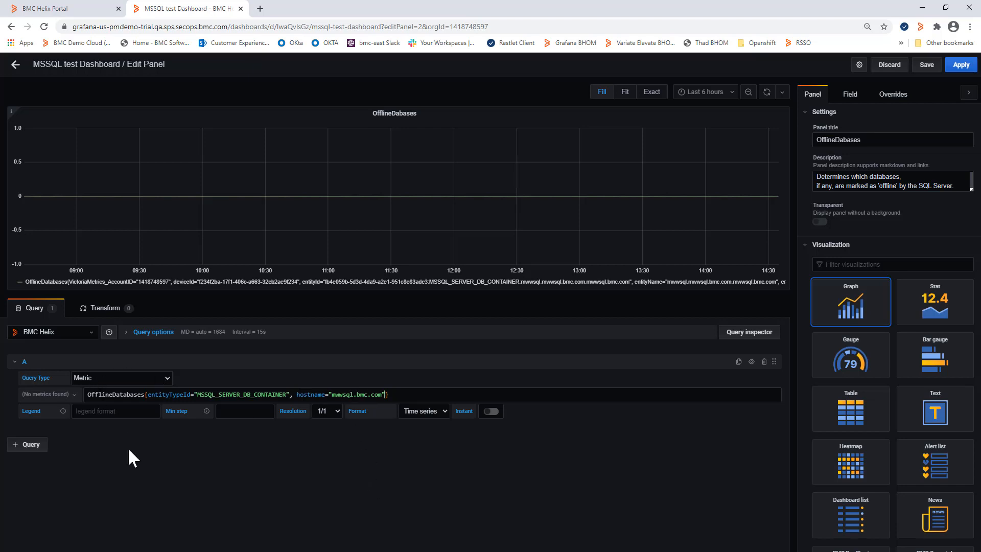
{"action": "left_click", "coordinate": [960, 65]}
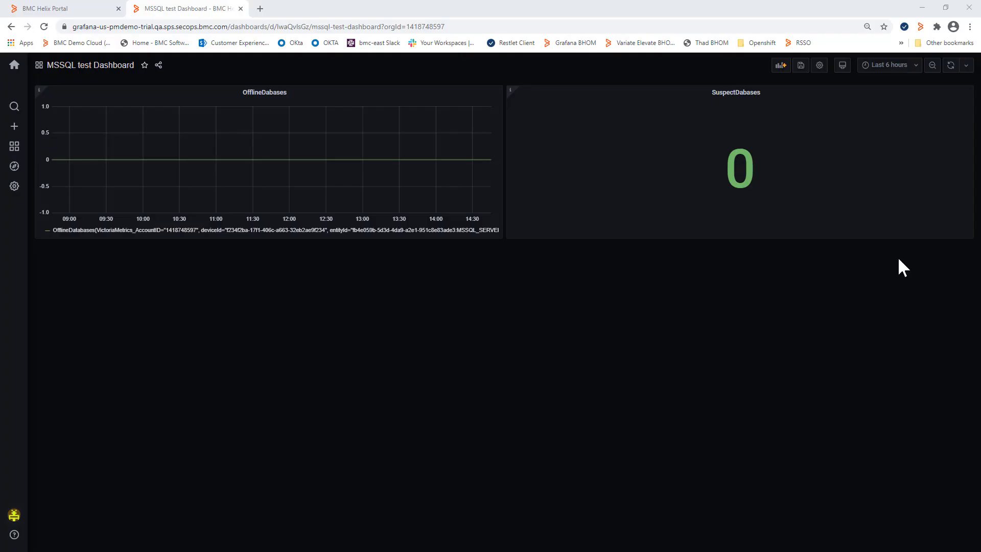
- Start a new dashboard variable named Application using BMC Helix as data source and query metric_label_values(entityTypeId)
{"action": "left_click", "coordinate": [820, 67]}
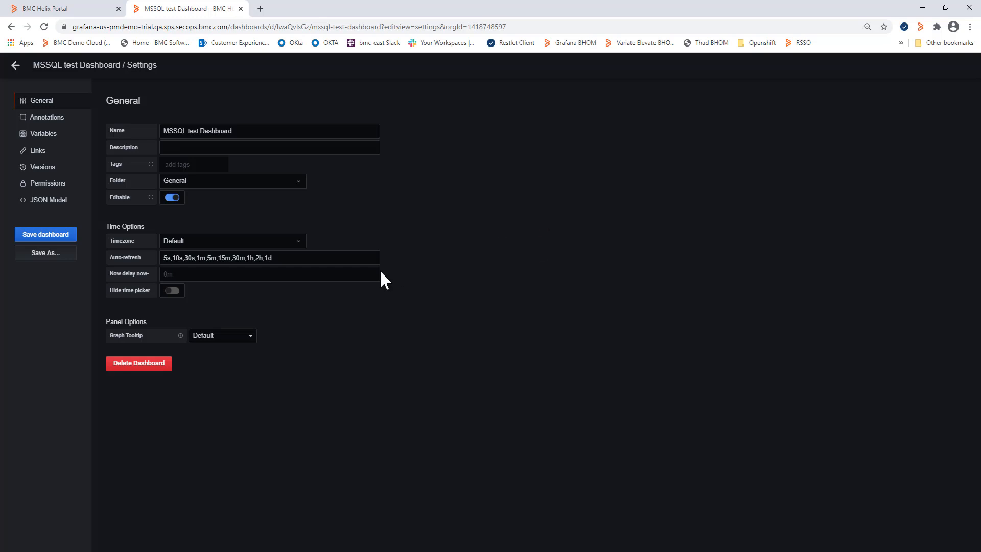
{"action": "left_click", "coordinate": [36, 134]}
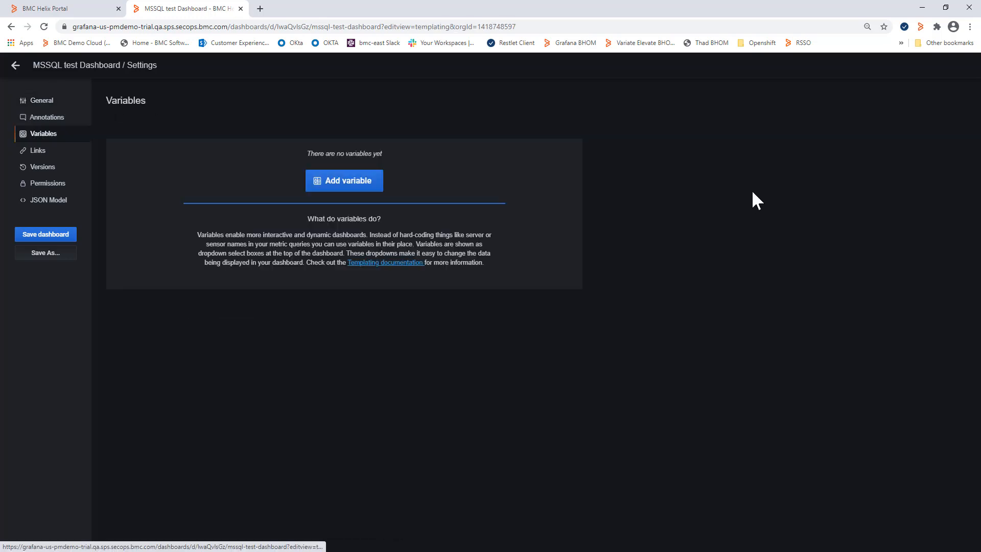
{"action": "left_click", "coordinate": [349, 184]}
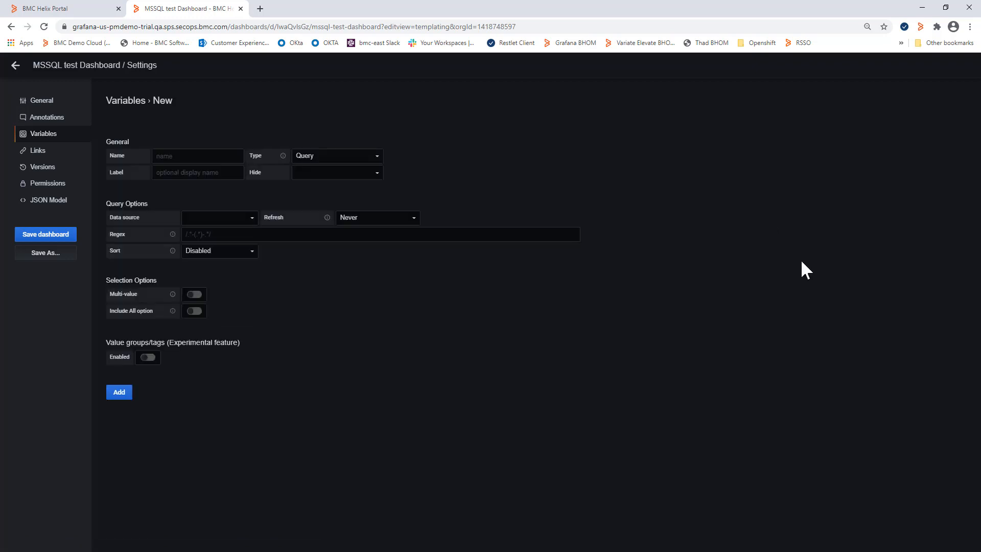
{"action": "left_click", "coordinate": [192, 157]}
{"action": "type", "text": "Application"}
{"action": "left_click", "coordinate": [209, 216]}
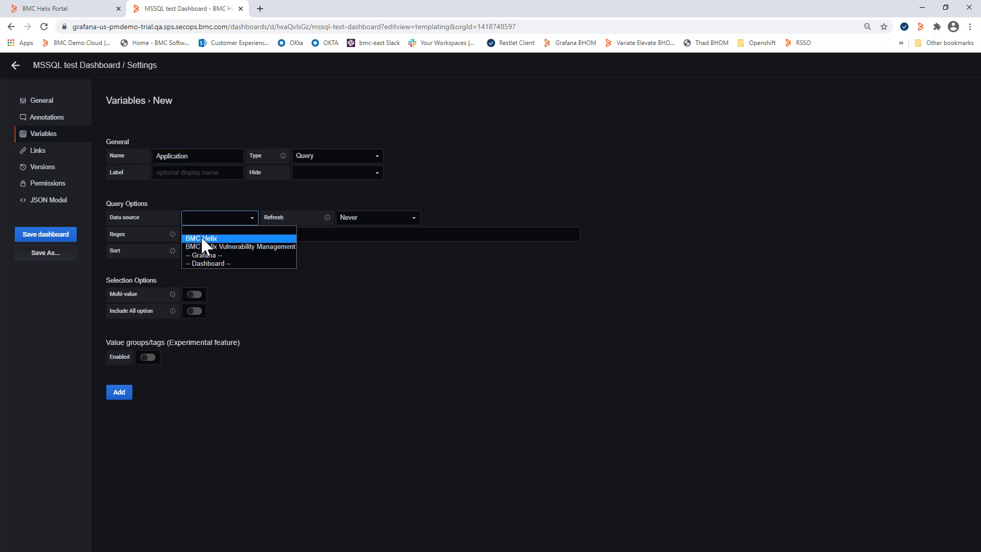
{"action": "left_click", "coordinate": [201, 235]}
{"action": "left_click", "coordinate": [221, 235]}
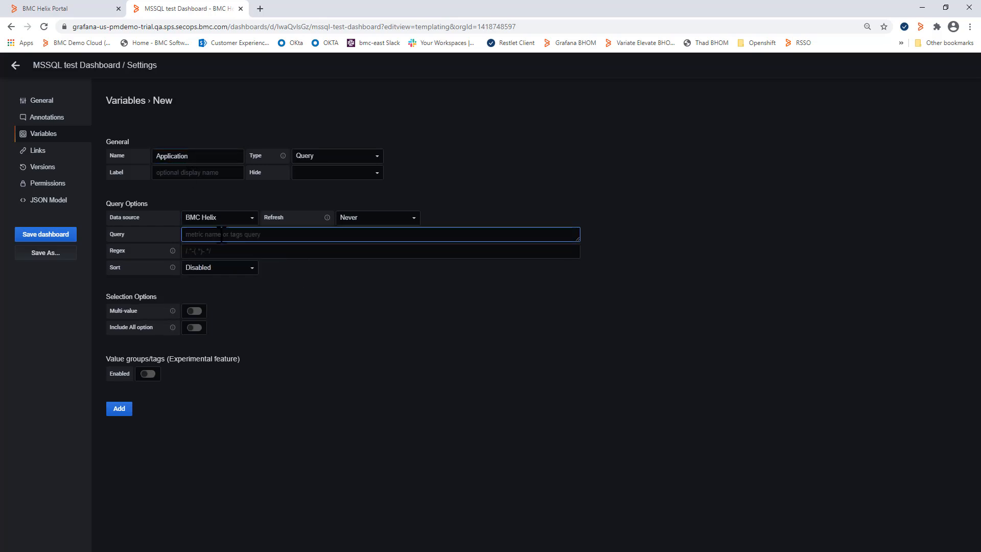
{"action": "type", "text": "metric.label_values(entityTypeId)"}
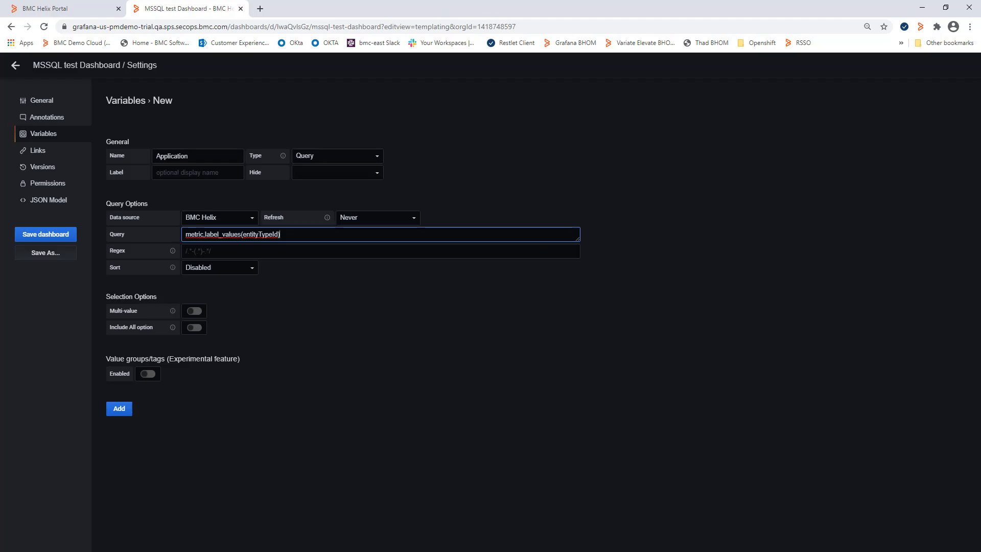
{"action": "key", "text": "alt+Tab"}
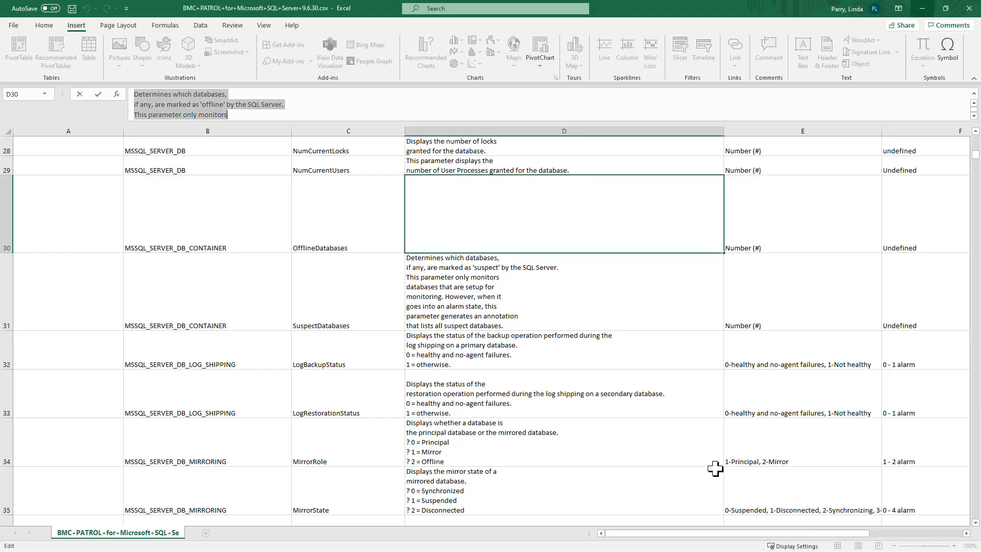
{"action": "left_click", "coordinate": [714, 470]}
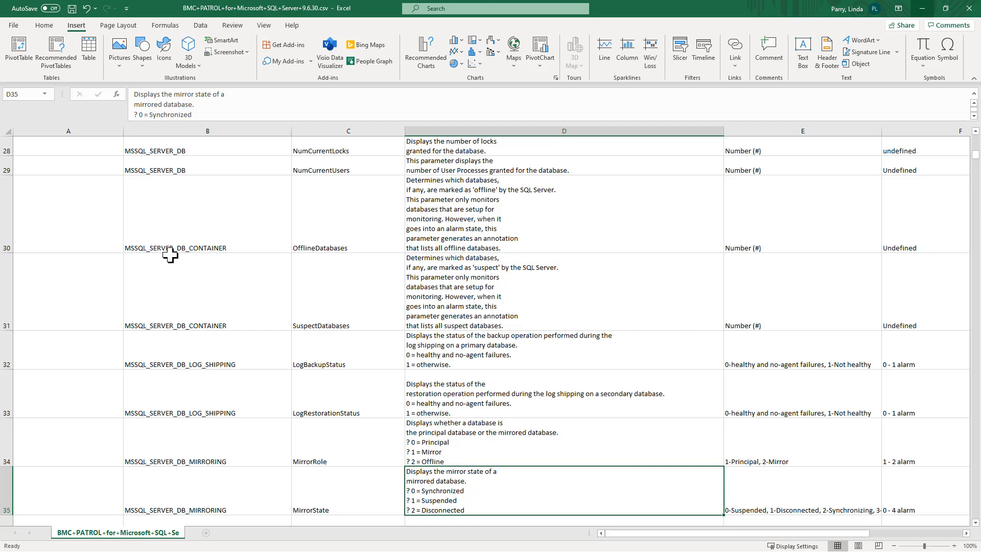
{"action": "left_click", "coordinate": [922, 8]}
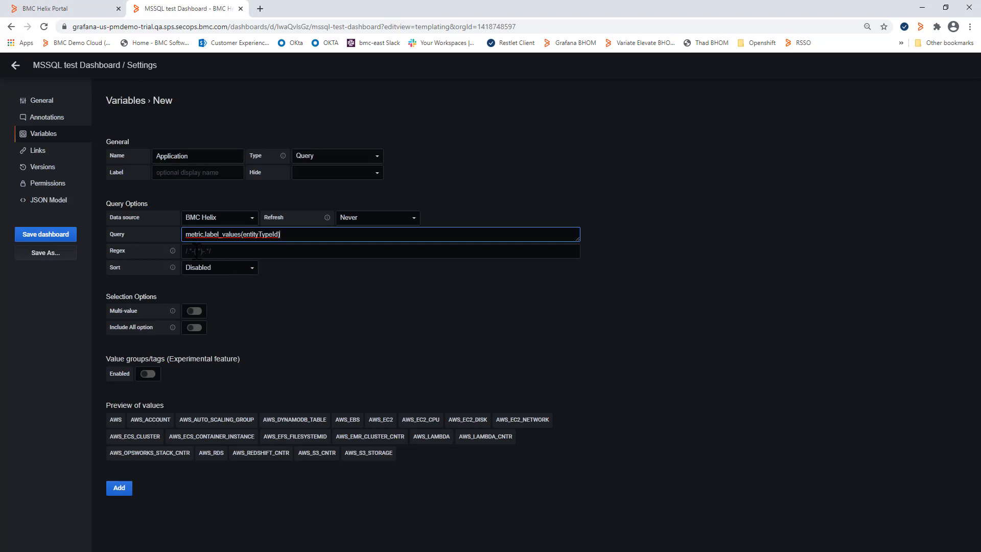
- Set the Application variable's regex to /MSSQL_.*/ and add the variable
{"action": "left_click", "coordinate": [197, 250]}
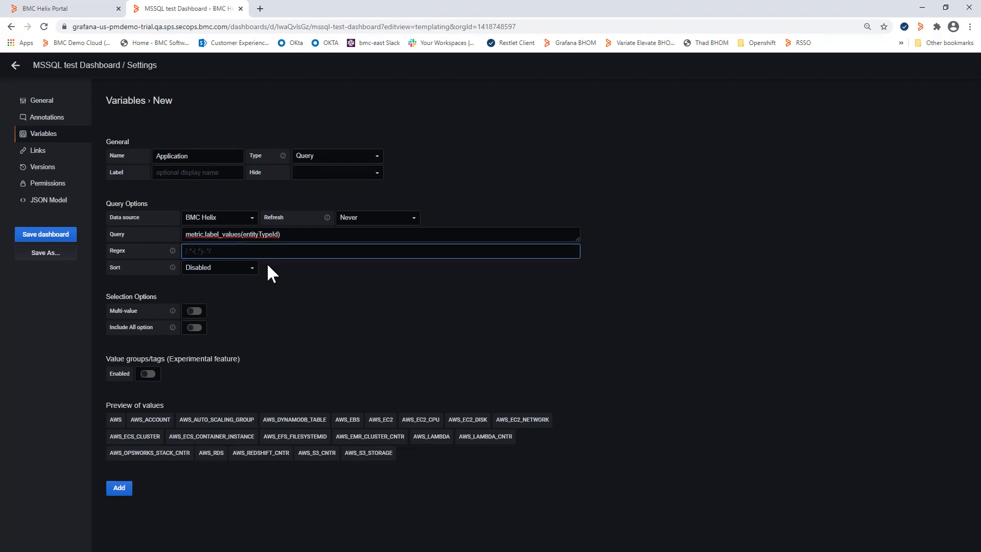
{"action": "type", "text": "/MSSQL_*/"}
{"action": "left_click", "coordinate": [335, 356]}
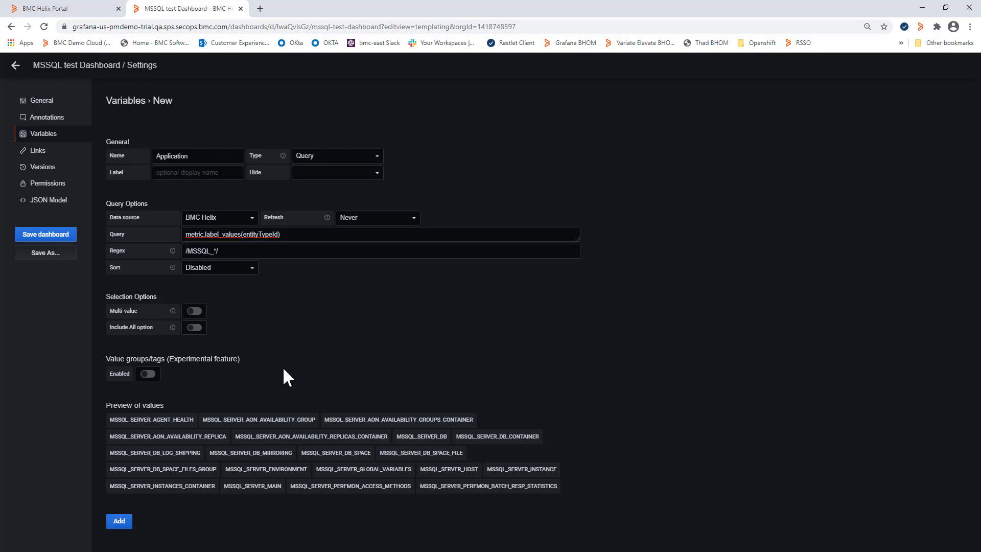
{"action": "left_click", "coordinate": [117, 522]}
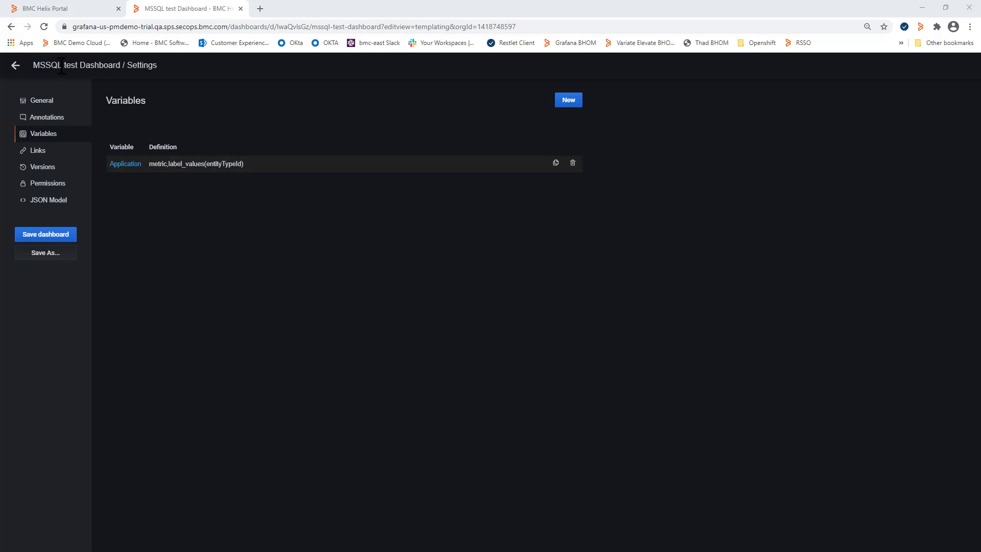
- Return to the dashboard and check the values offered by the Application variable
{"action": "left_click", "coordinate": [20, 68]}
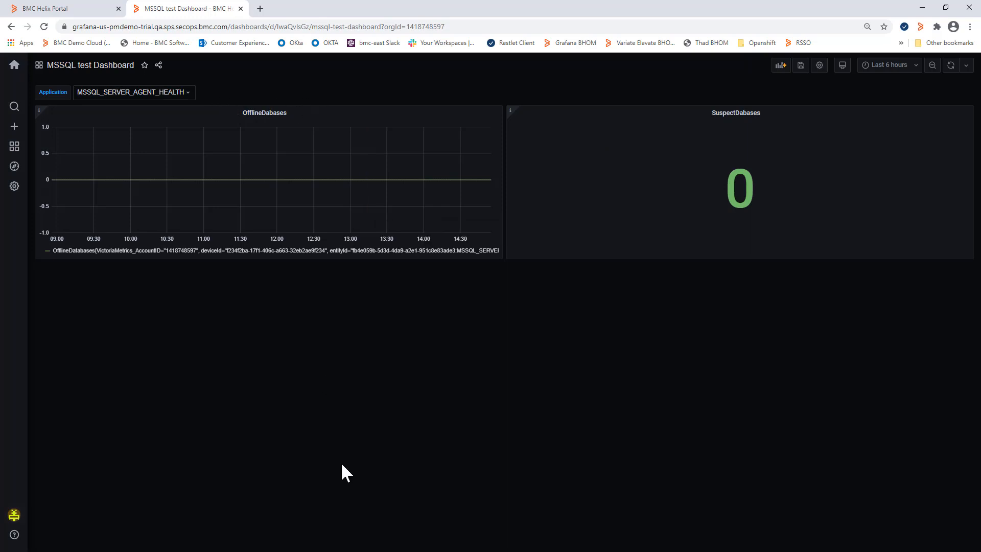
{"action": "left_click", "coordinate": [179, 102]}
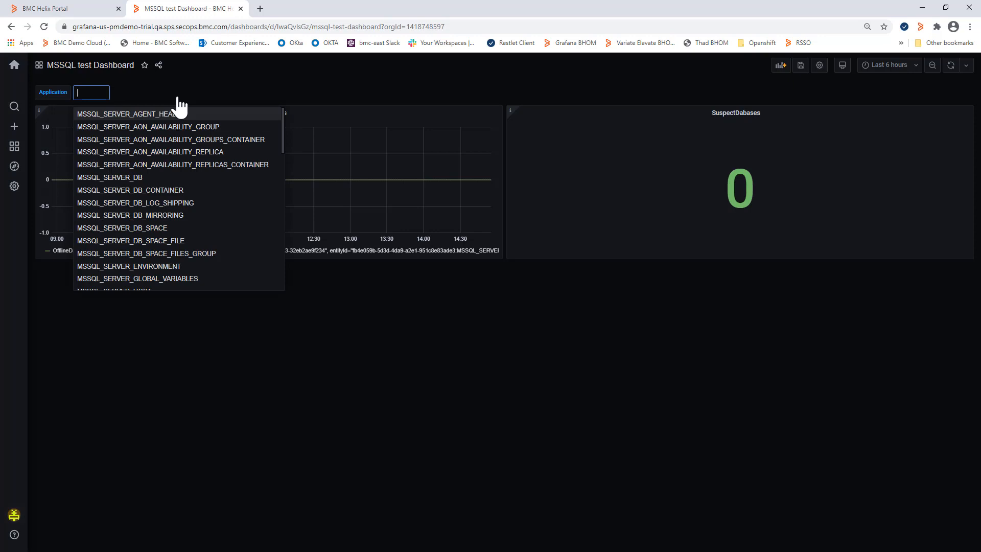
{"action": "left_click", "coordinate": [323, 80]}
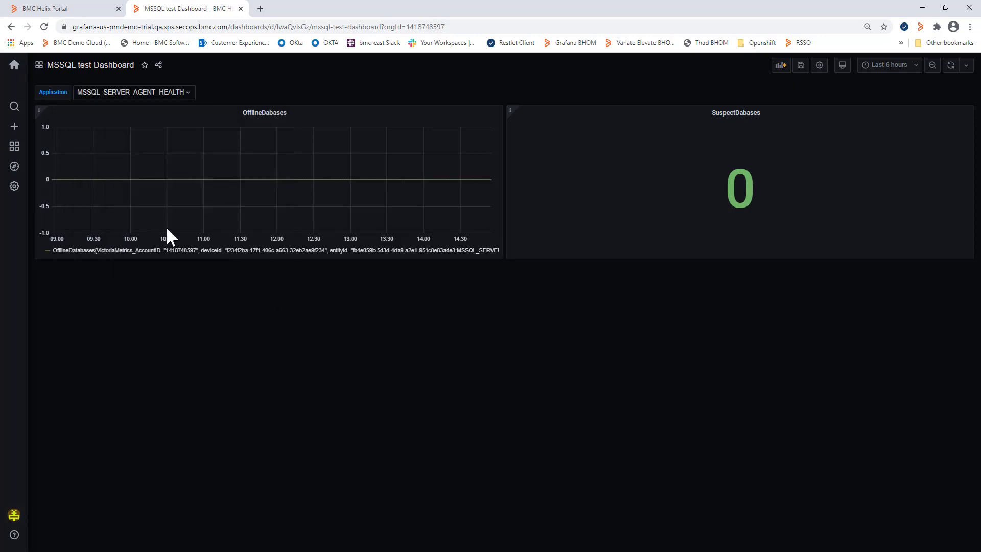
- Edit the Application variable so it is hidden as a Variable on the dashboard, and update it
{"action": "left_click", "coordinate": [10, 26]}
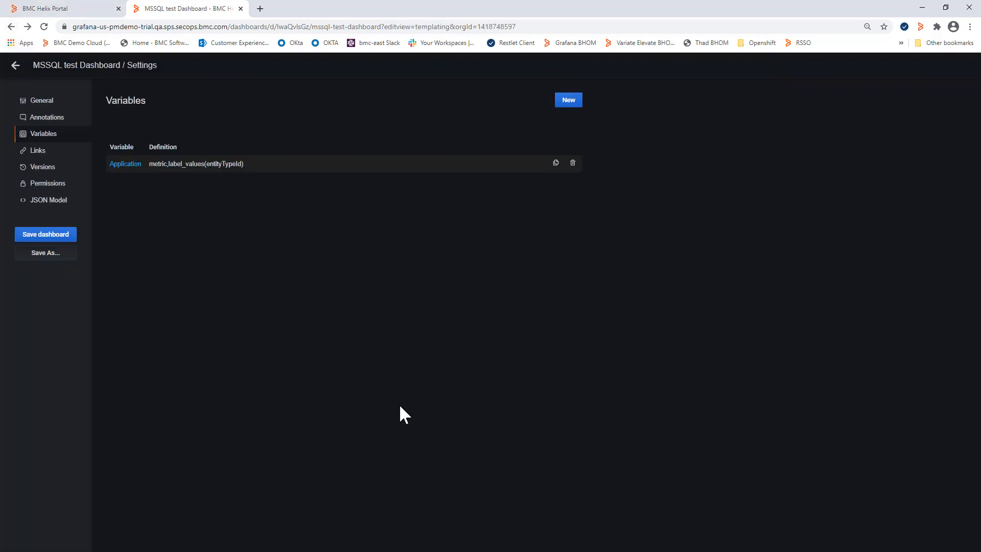
{"action": "left_click", "coordinate": [204, 164]}
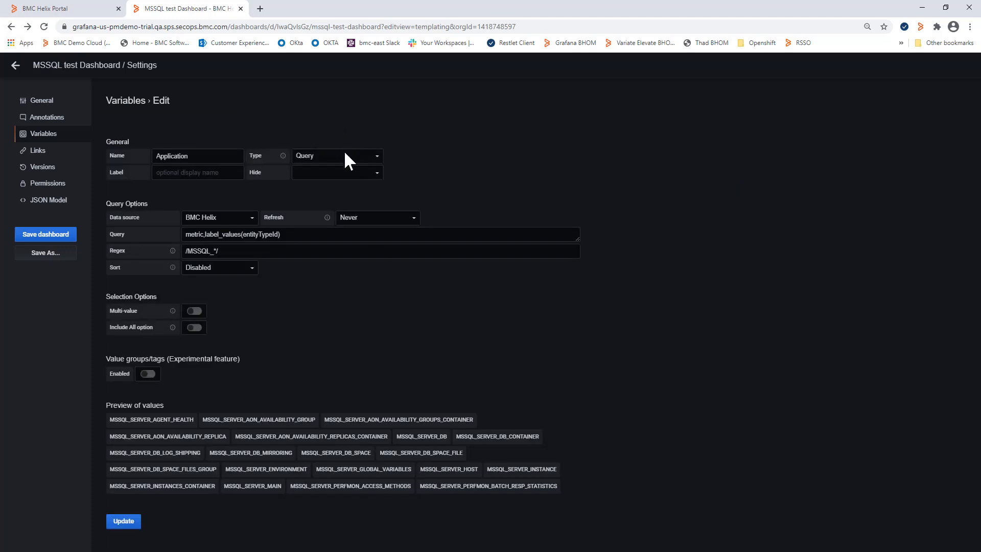
{"action": "left_click", "coordinate": [360, 171]}
{"action": "left_click", "coordinate": [308, 198]}
{"action": "left_click", "coordinate": [123, 520]}
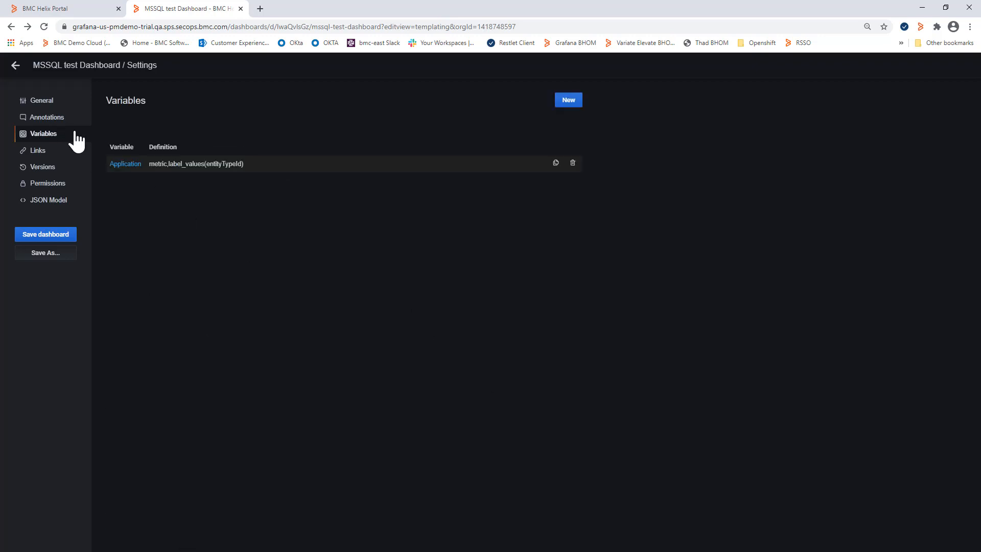
- Add a variable named Host labelled Hostname, BMC Helix data source, query metric_label_values({entityTypeId="$Application"},hostname)
{"action": "left_click", "coordinate": [568, 101]}
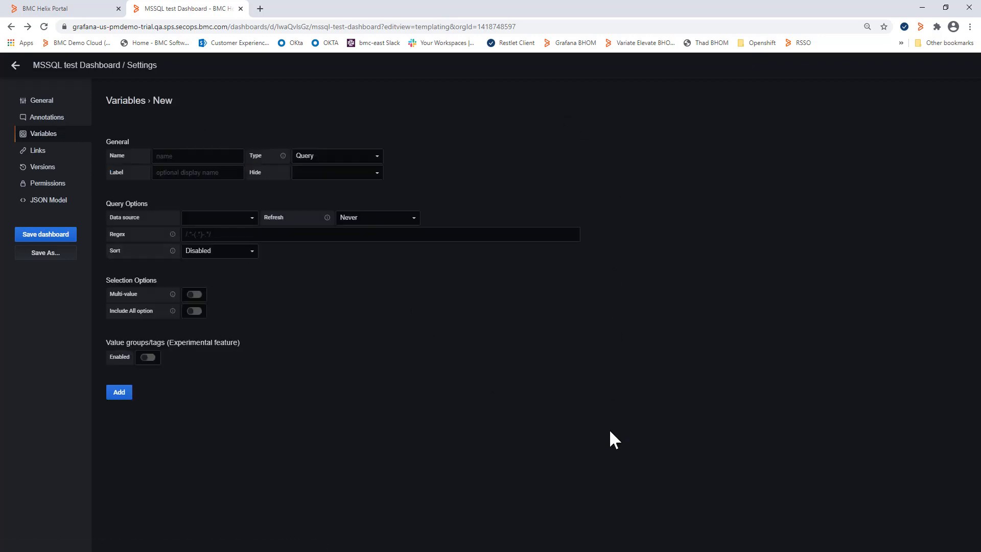
{"action": "left_click", "coordinate": [199, 156]}
{"action": "type", "text": "Host"}
{"action": "left_click", "coordinate": [205, 173]}
{"action": "type", "text": "Hostname"}
{"action": "left_click", "coordinate": [253, 216]}
{"action": "left_click", "coordinate": [211, 238]}
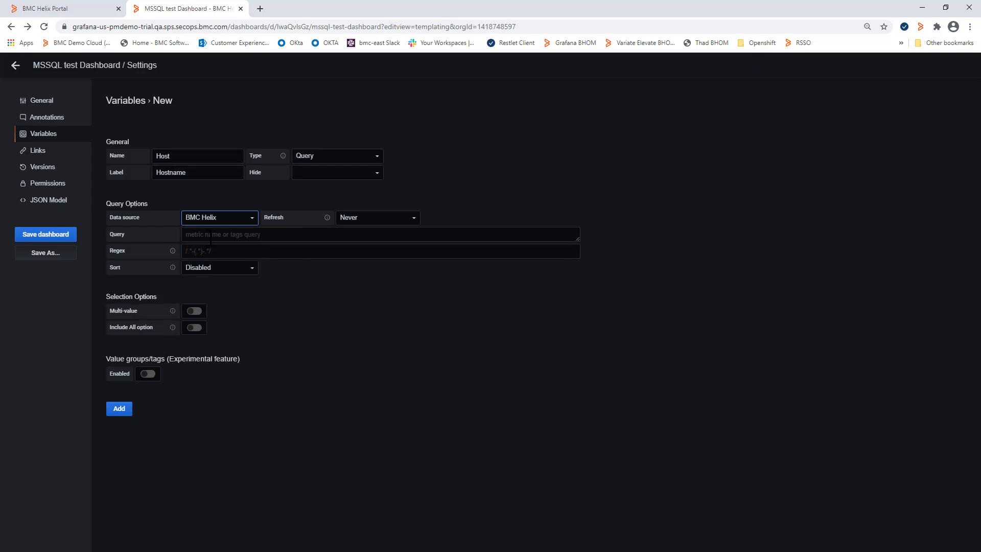
{"action": "left_click", "coordinate": [210, 238]}
{"action": "type", "text": "metric.label_values({entityTypeId=\"$Application\"},hostname)"}
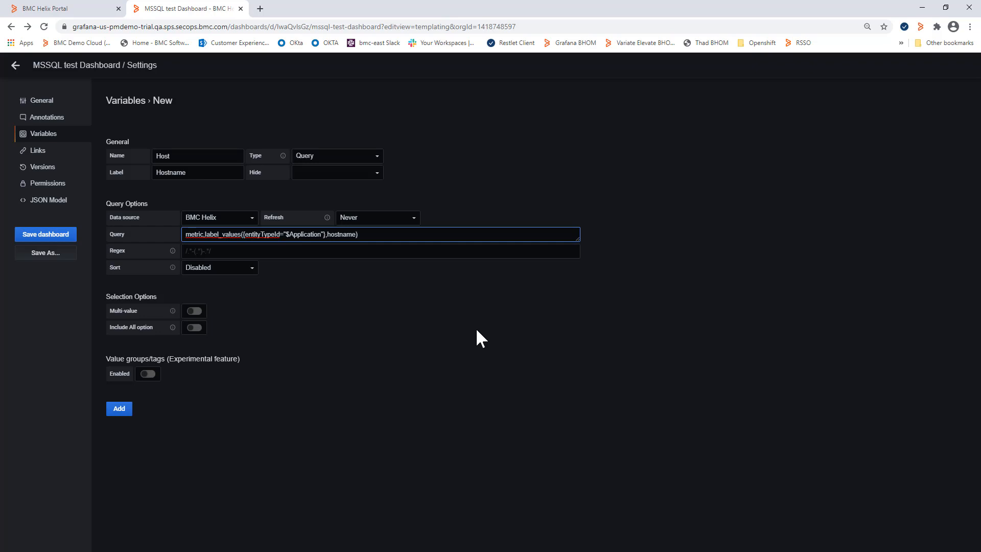
{"action": "left_click", "coordinate": [181, 422]}
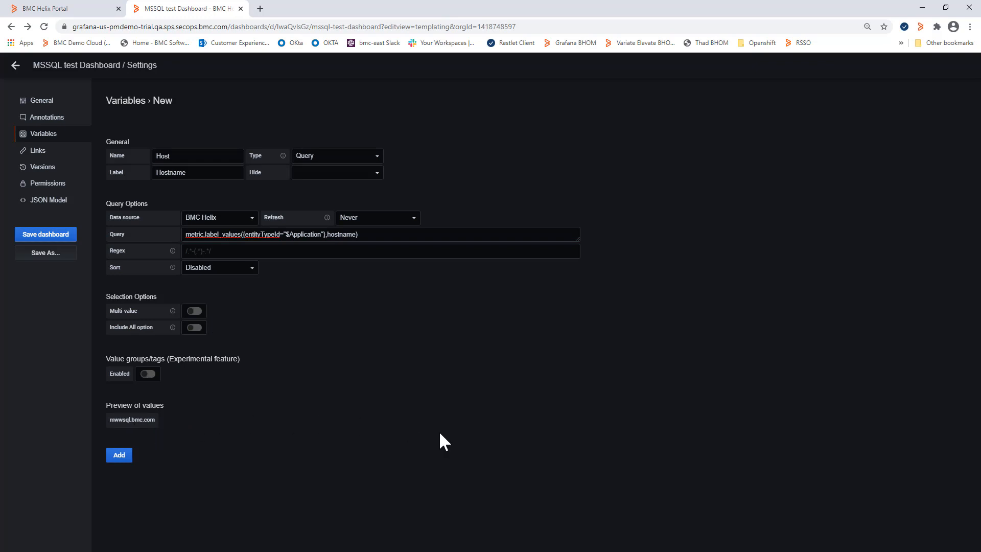
{"action": "left_click", "coordinate": [119, 455]}
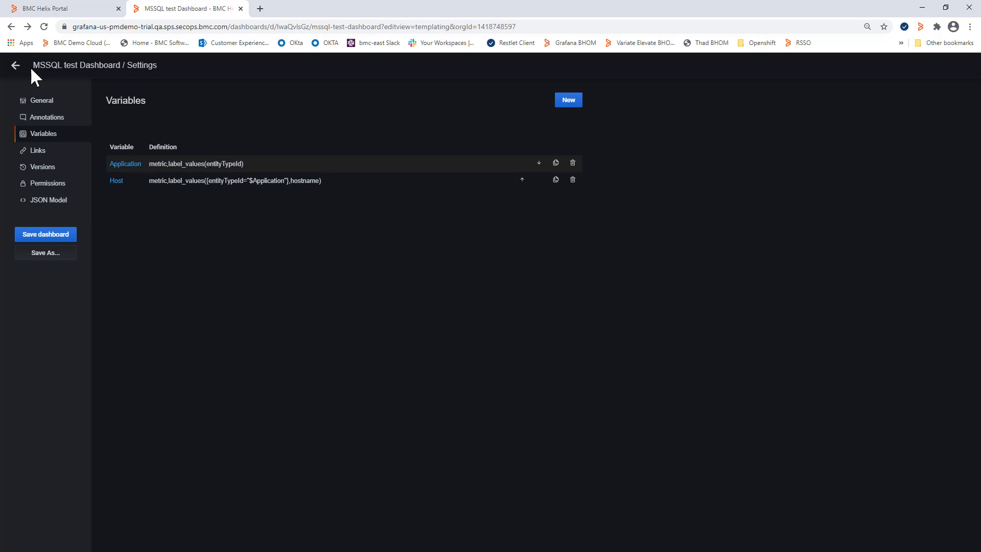
- Return to the dashboard and save it
{"action": "left_click", "coordinate": [14, 65]}
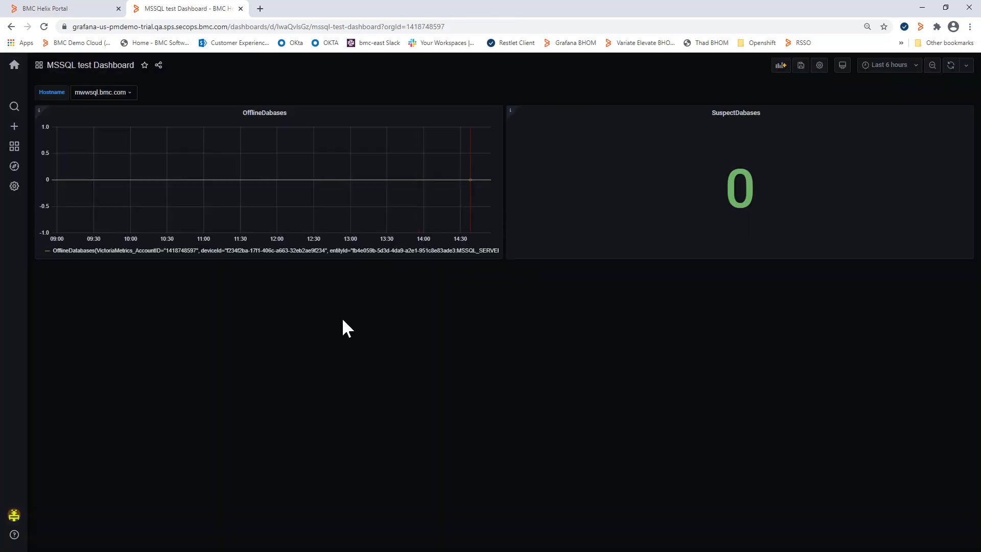
{"action": "left_click", "coordinate": [801, 66]}
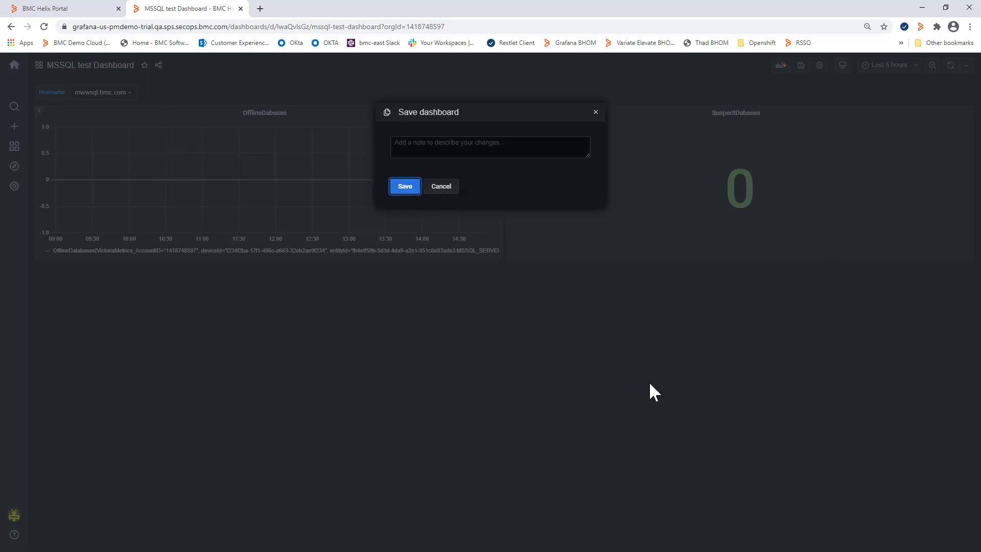
{"action": "key", "text": "Return"}
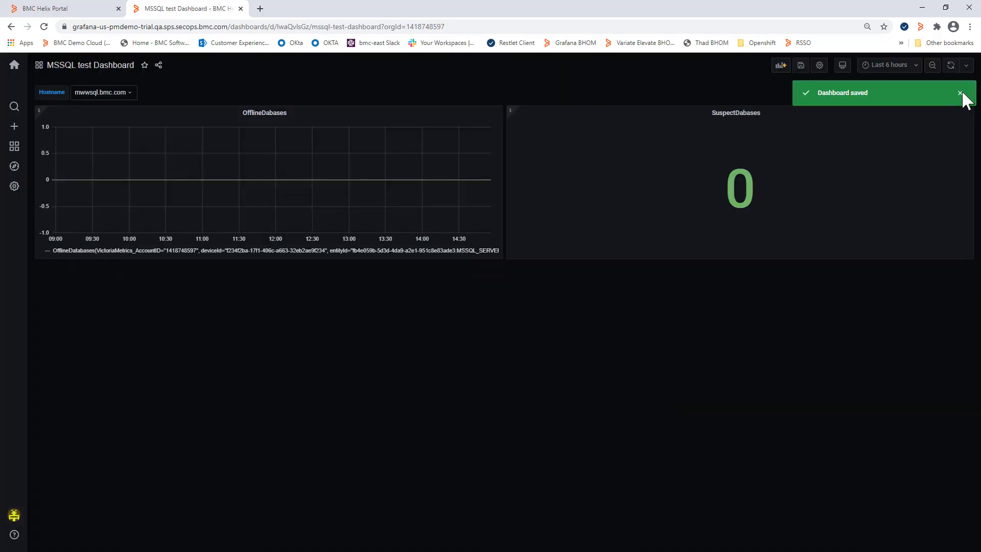
- Edit the OfflineDabases panel query so hostname uses "$Host" instead of the fixed host, and apply it
{"action": "left_click", "coordinate": [291, 113]}
{"action": "left_click", "coordinate": [279, 142]}
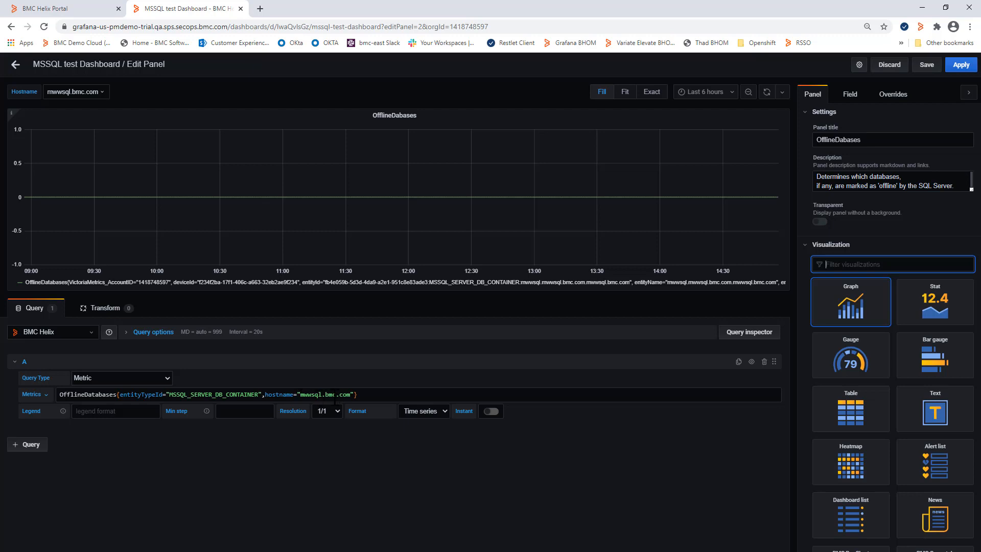
{"action": "left_click_drag", "start_coordinate": [351, 397], "coordinate": [309, 403]}
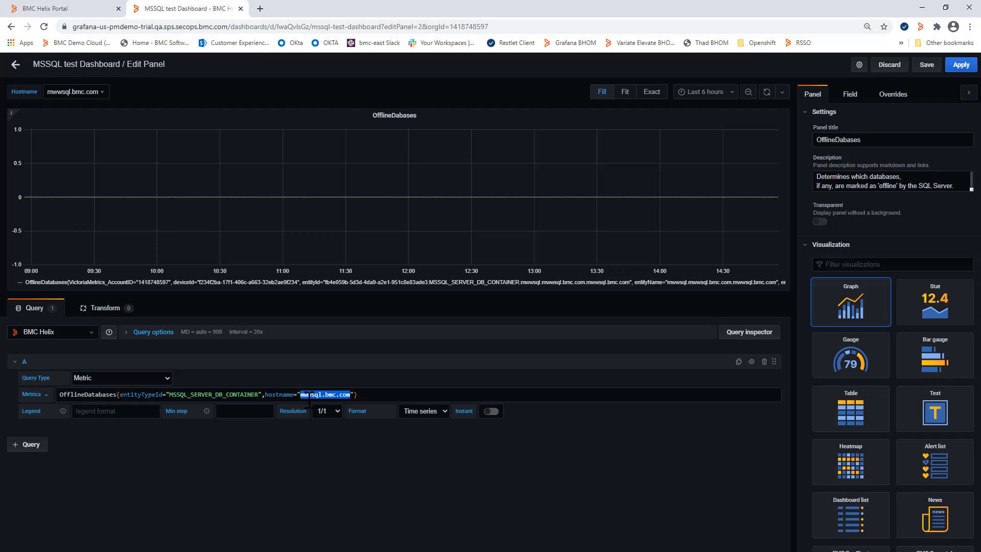
{"action": "type", "text": "$Host"}
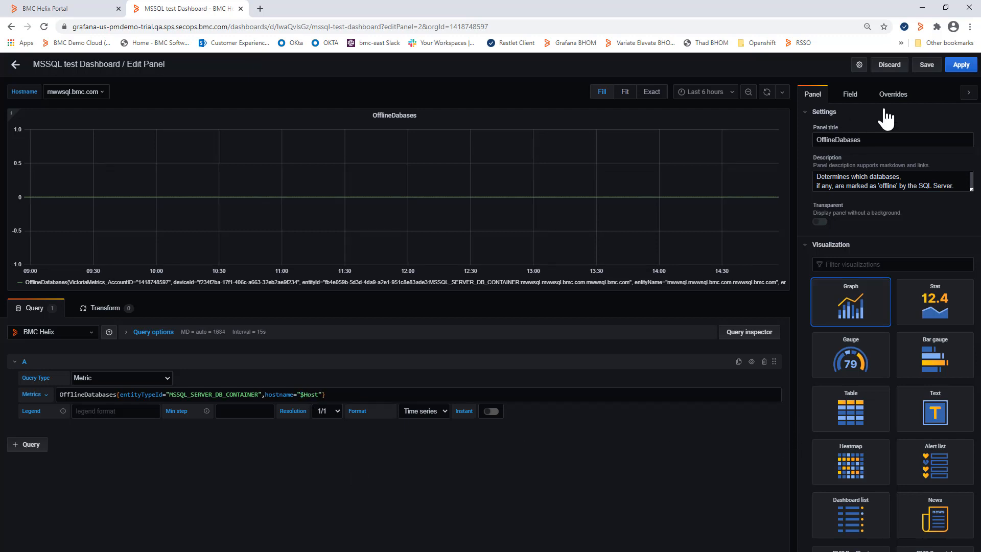
{"action": "left_click", "coordinate": [961, 67]}
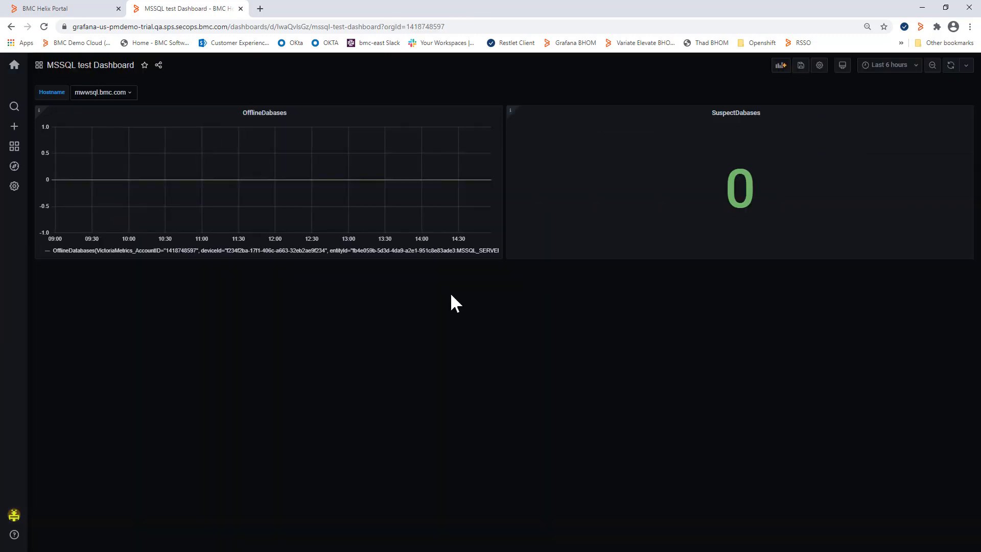
{"action": "left_click", "coordinate": [122, 91]}
{"action": "left_click", "coordinate": [159, 82]}
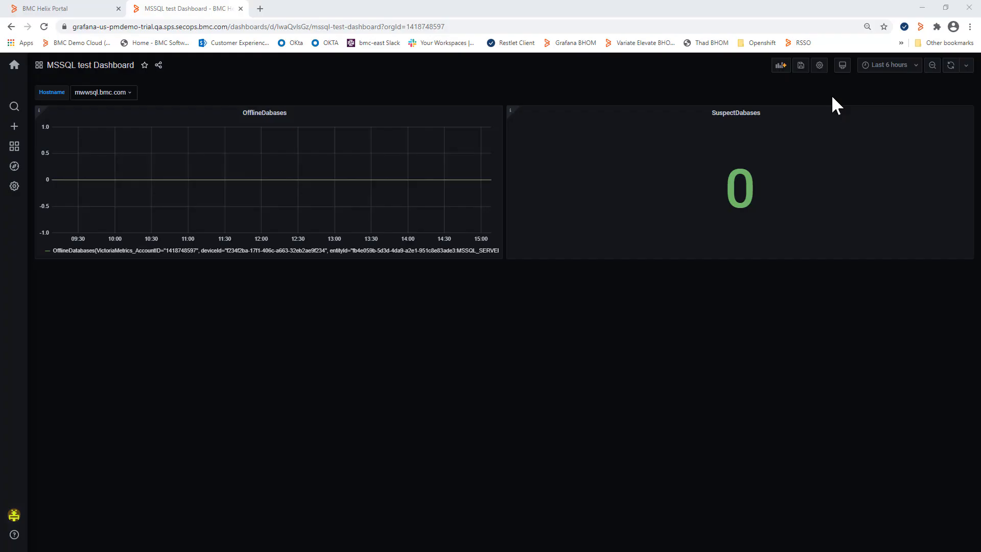
{"action": "left_click", "coordinate": [766, 115]}
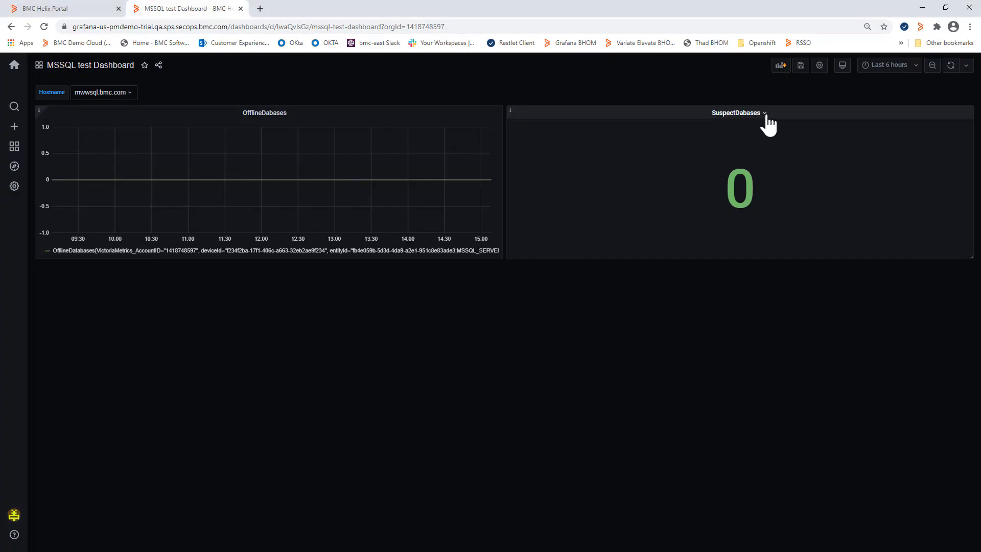
{"action": "left_click", "coordinate": [767, 116]}
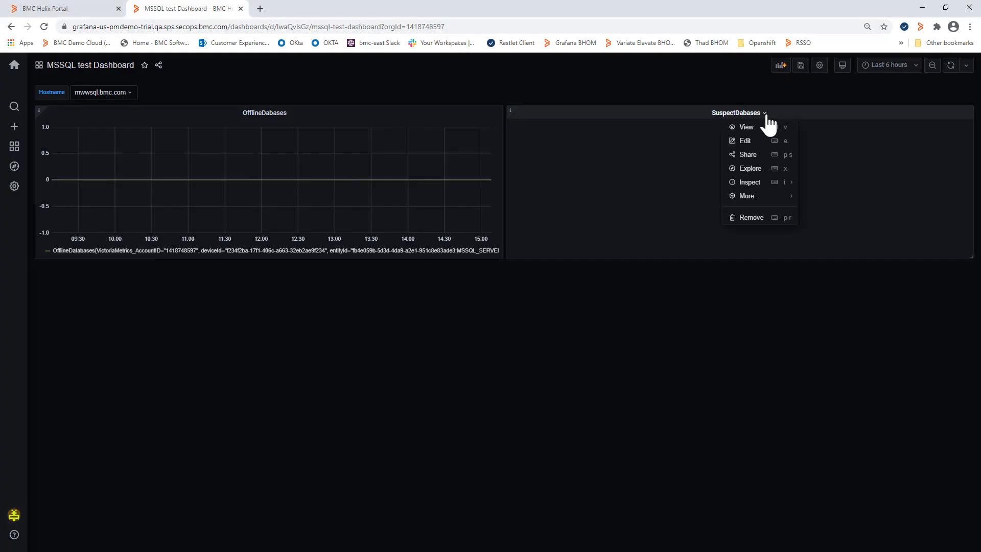
{"action": "left_click", "coordinate": [650, 80]}
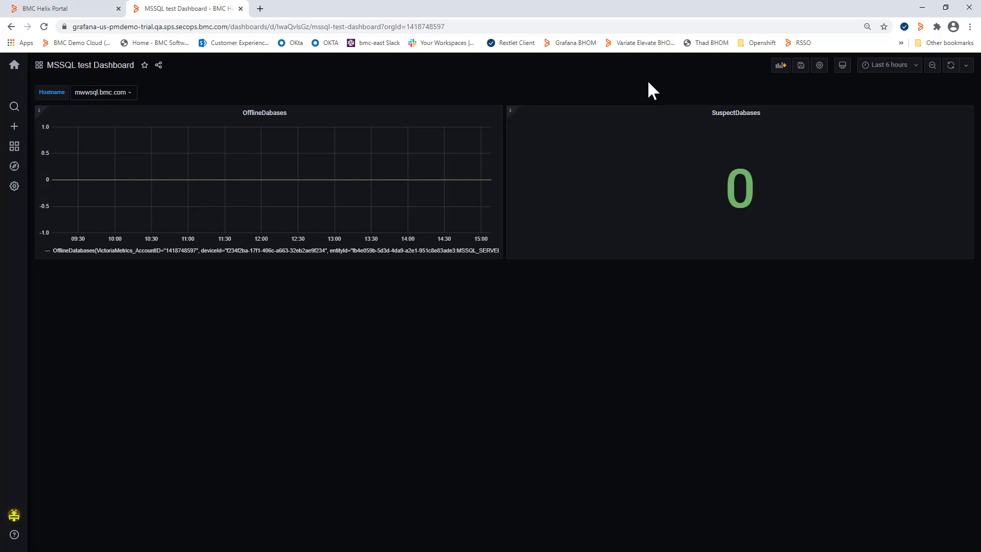
- Reopen the OfflineDabases panel for editing and append $Host to its panel title
{"action": "left_click", "coordinate": [291, 114]}
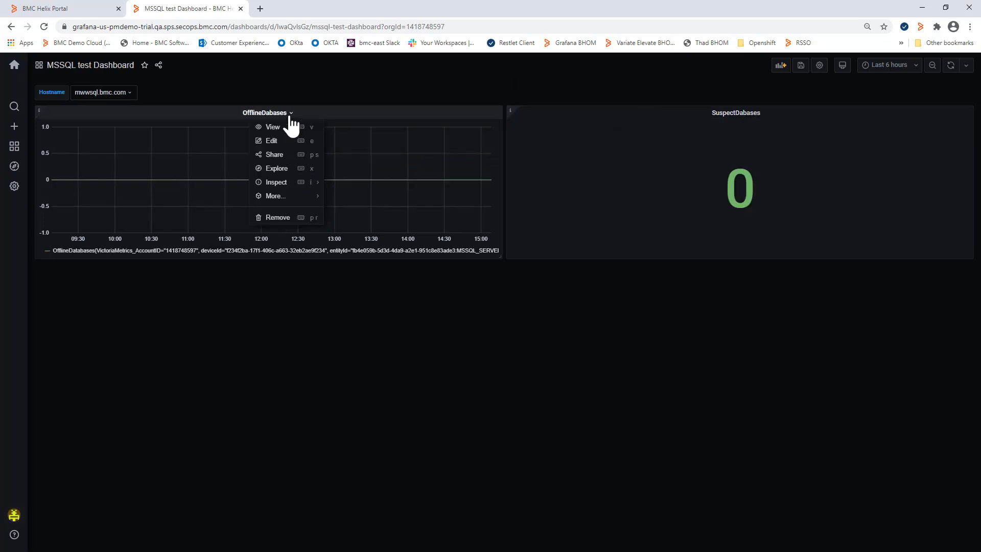
{"action": "left_click", "coordinate": [265, 144]}
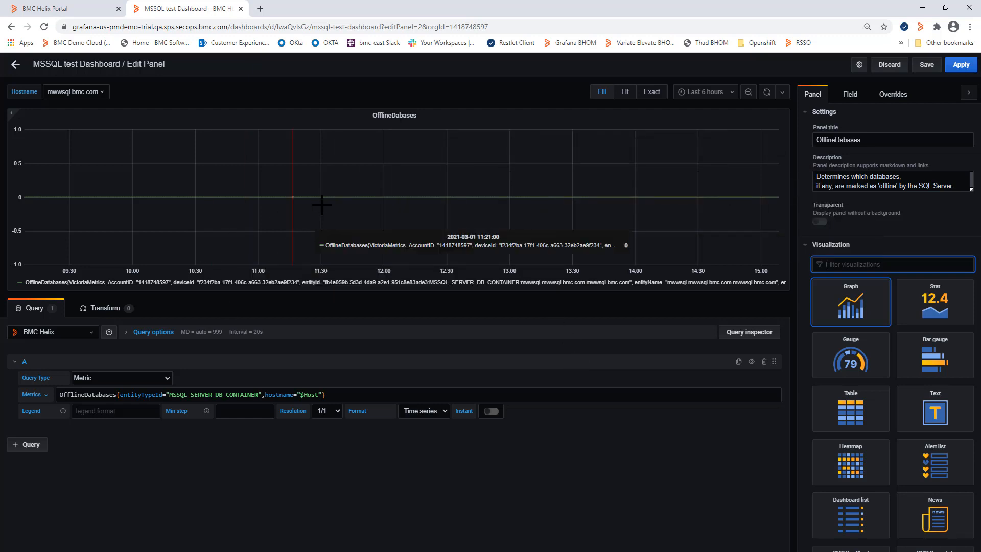
{"action": "left_click", "coordinate": [877, 141]}
{"action": "type", "text": "$Hos"}
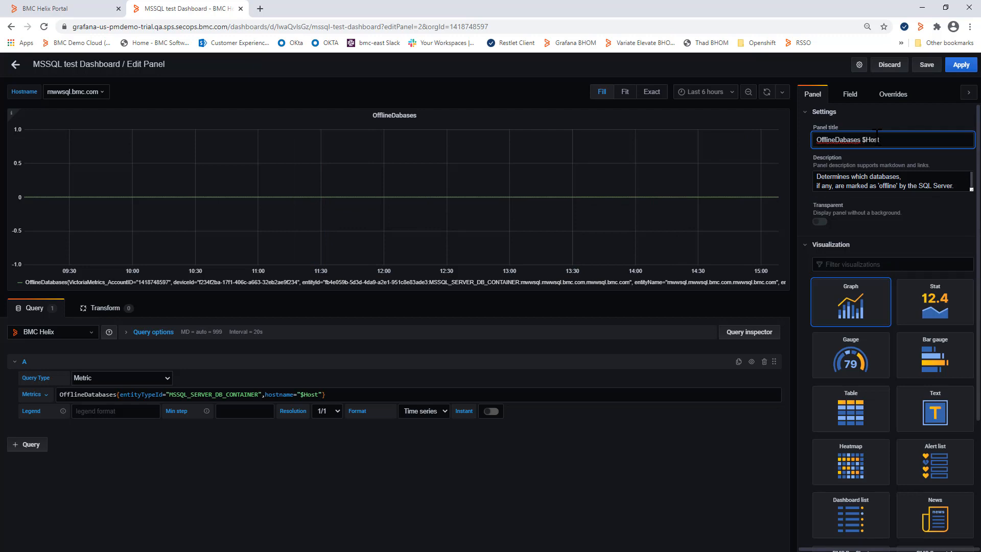
{"action": "type", "text": "t"}
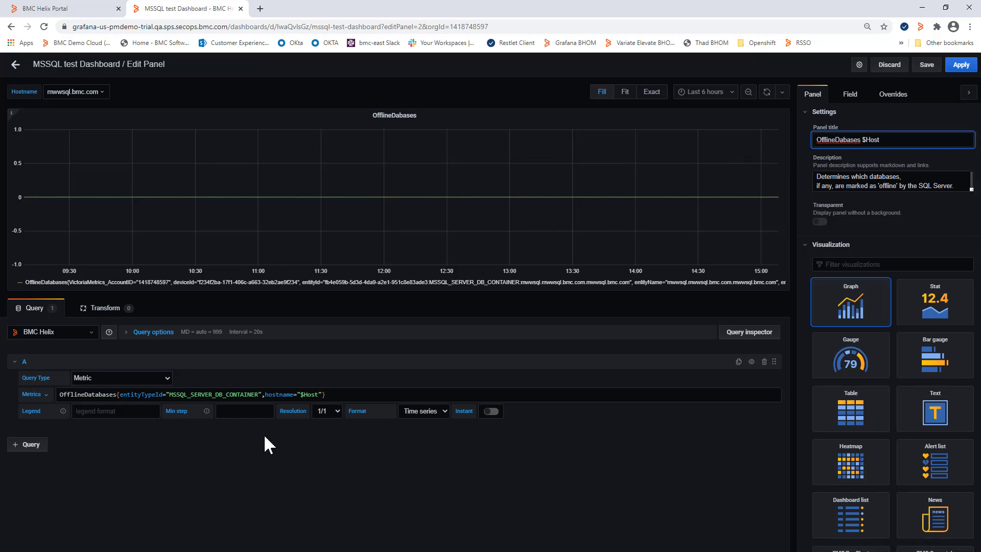
- Set the query's legend format to $Host
{"action": "left_click", "coordinate": [120, 414]}
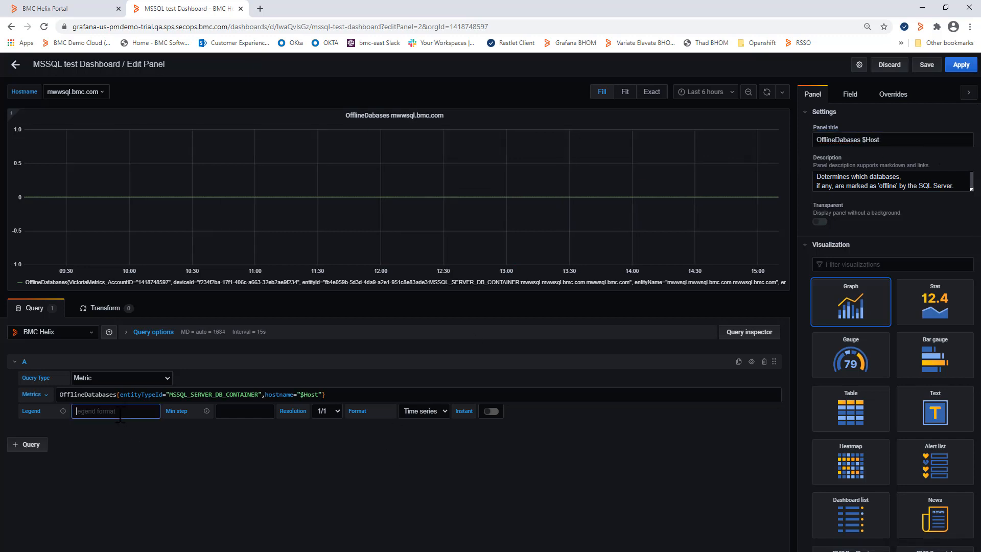
{"action": "type", "text": "$Host"}
{"action": "left_click", "coordinate": [112, 439]}
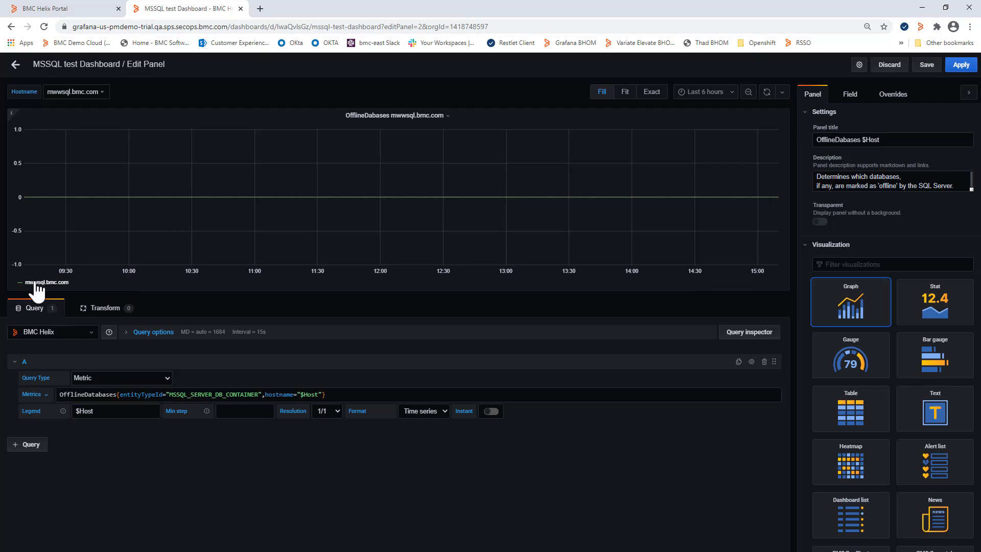